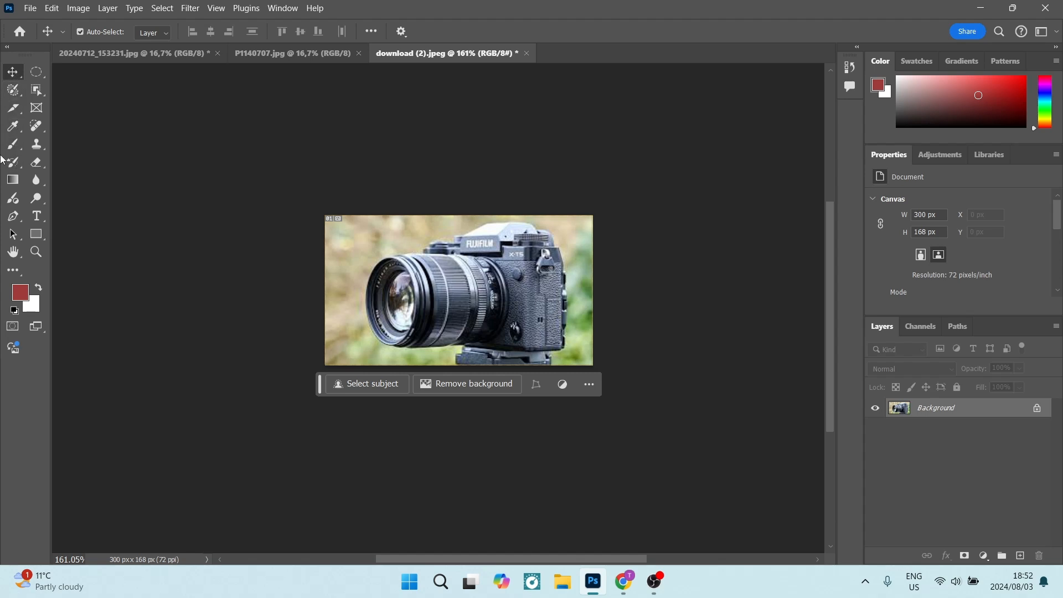
- Activate the Slice Tool from the crop tool group on the camera photo
click(13, 106)
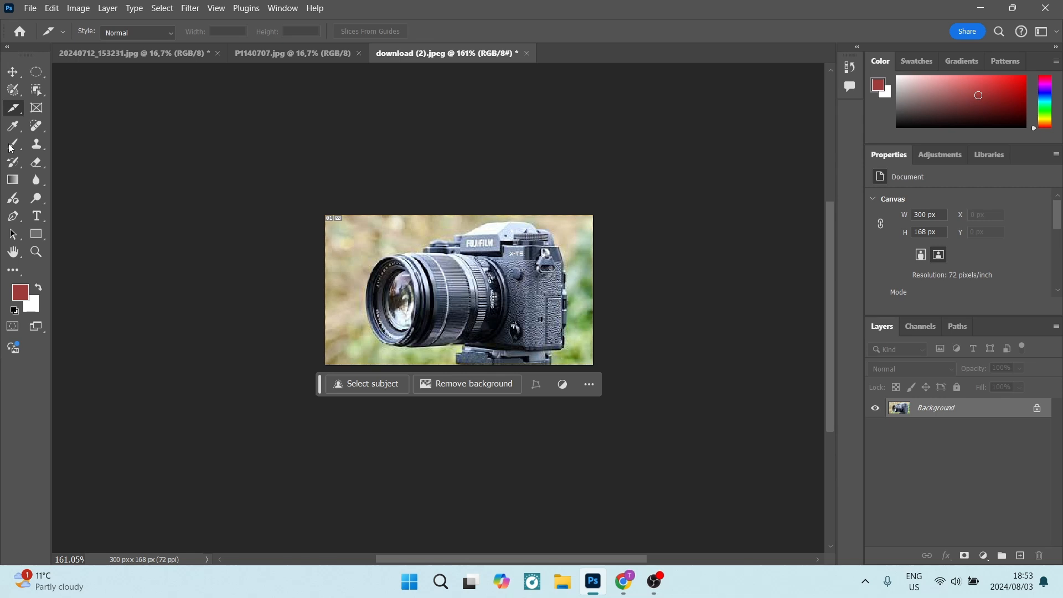
right_click(14, 107)
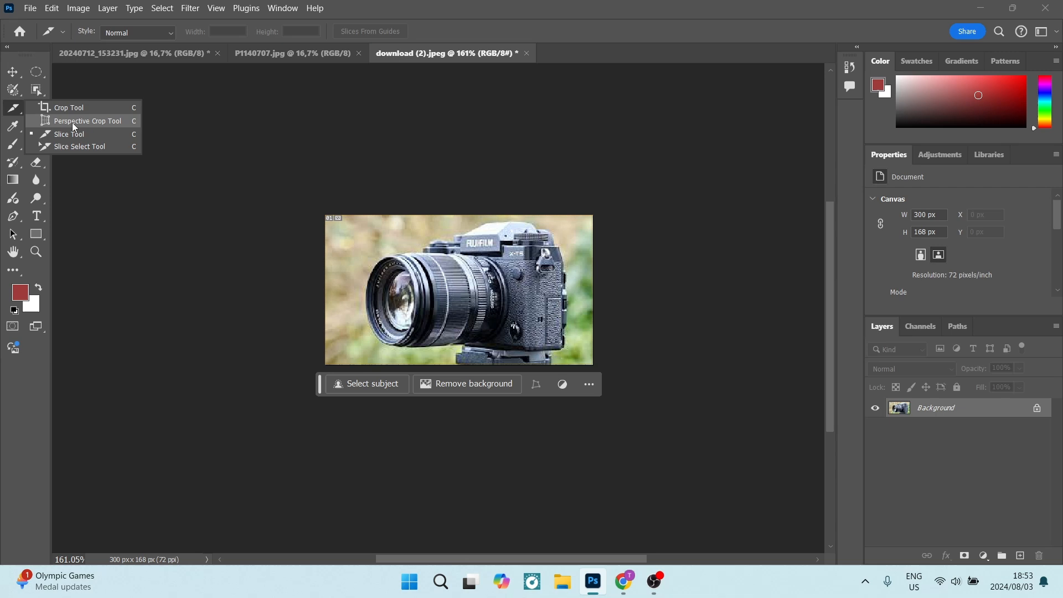
click(68, 131)
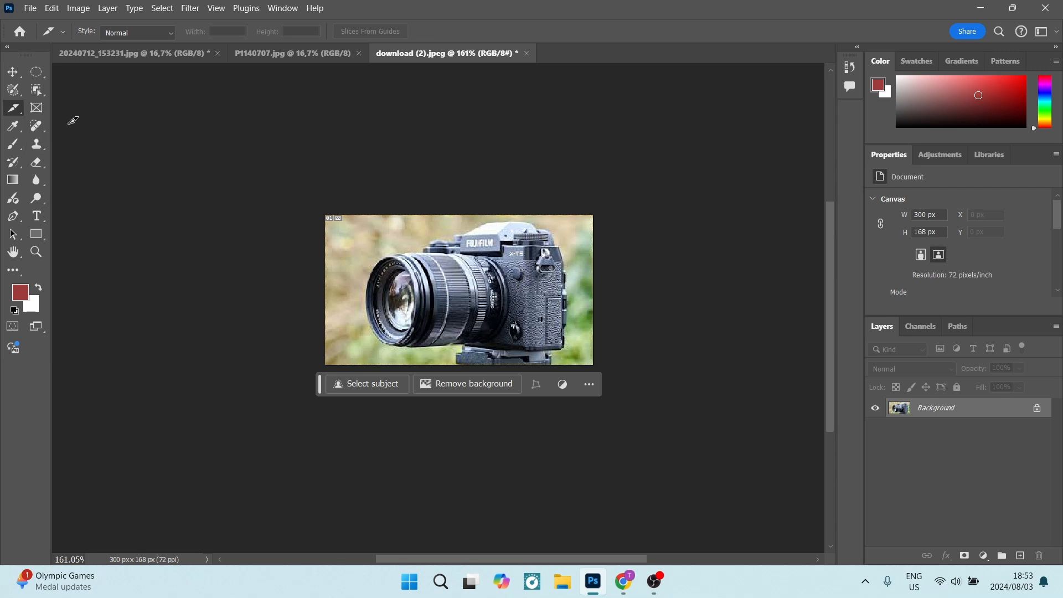
- Use Divide Slice to split the photo's slice into 2 down by 3 across
right_click(454, 278)
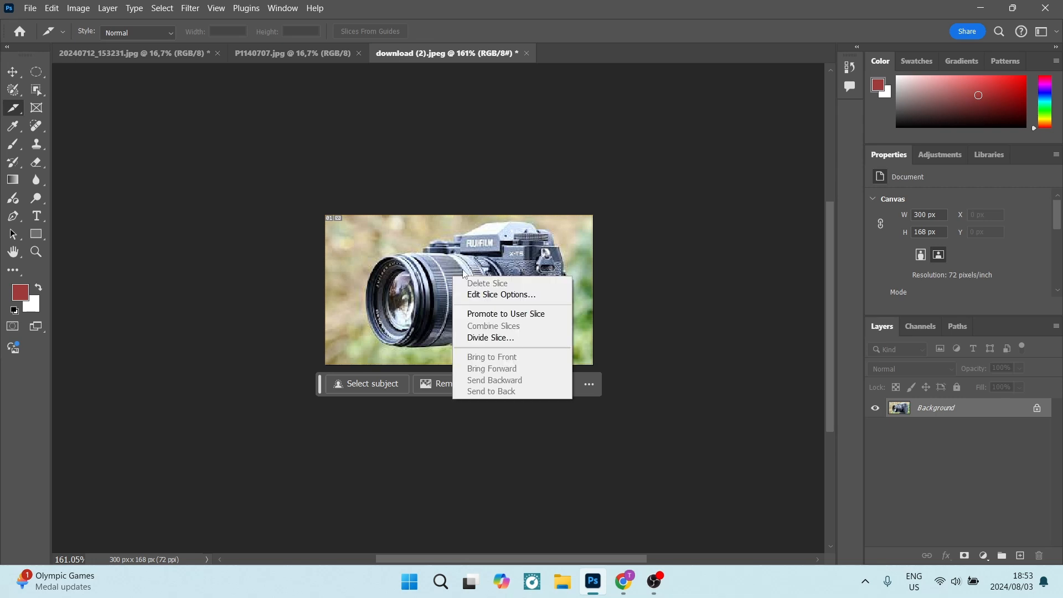
click(483, 338)
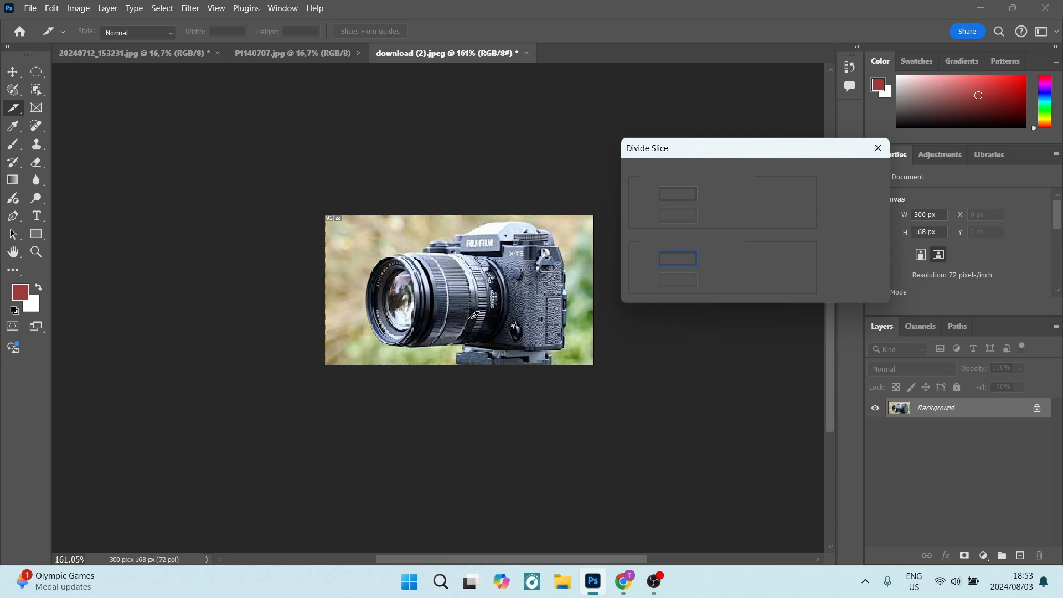
drag(731, 158, 698, 115)
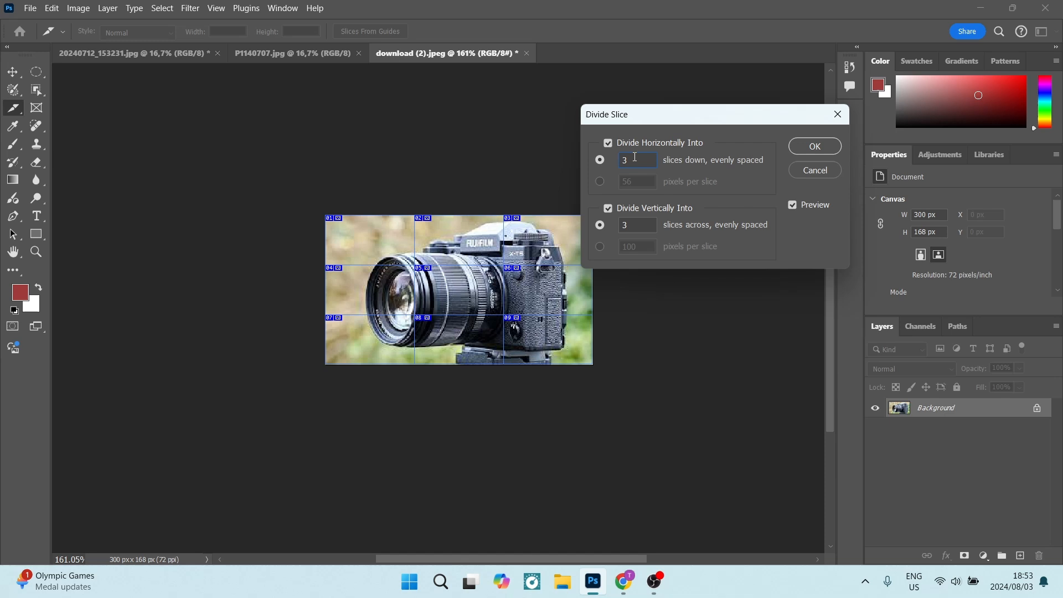
text(4)
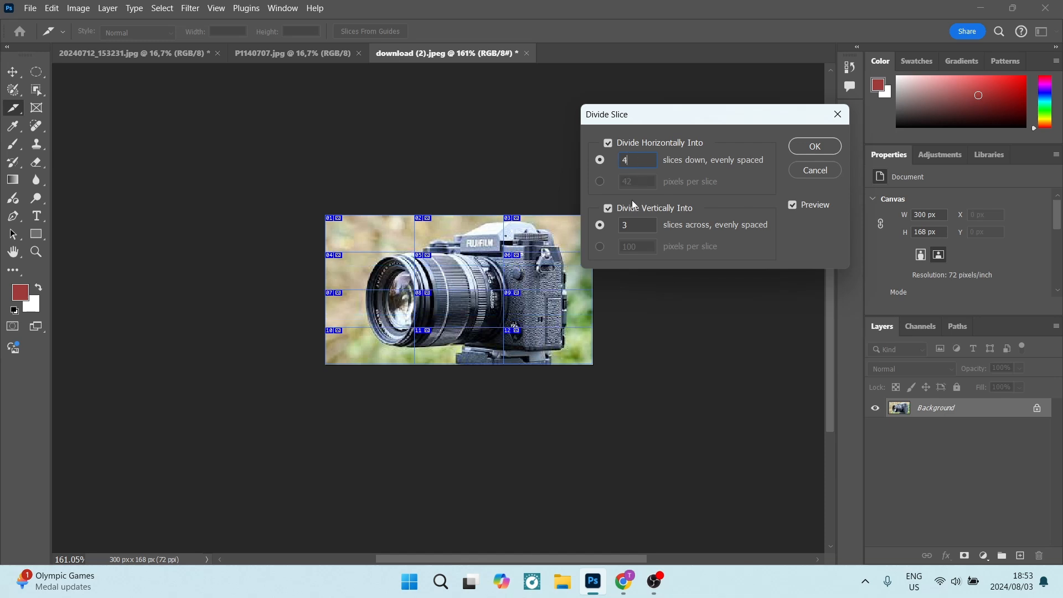
drag(673, 116, 737, 121)
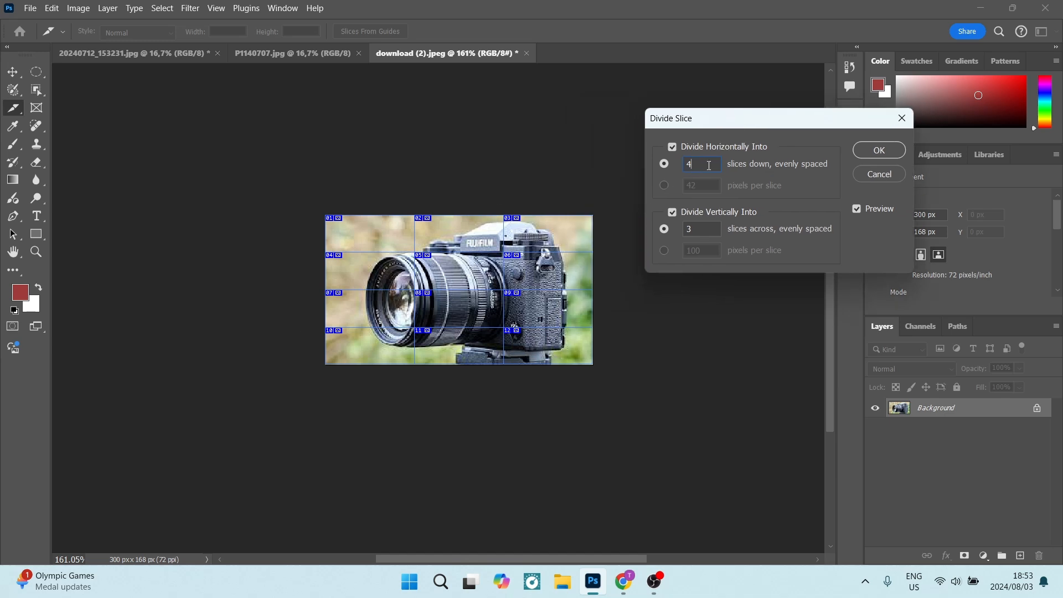
text(2)
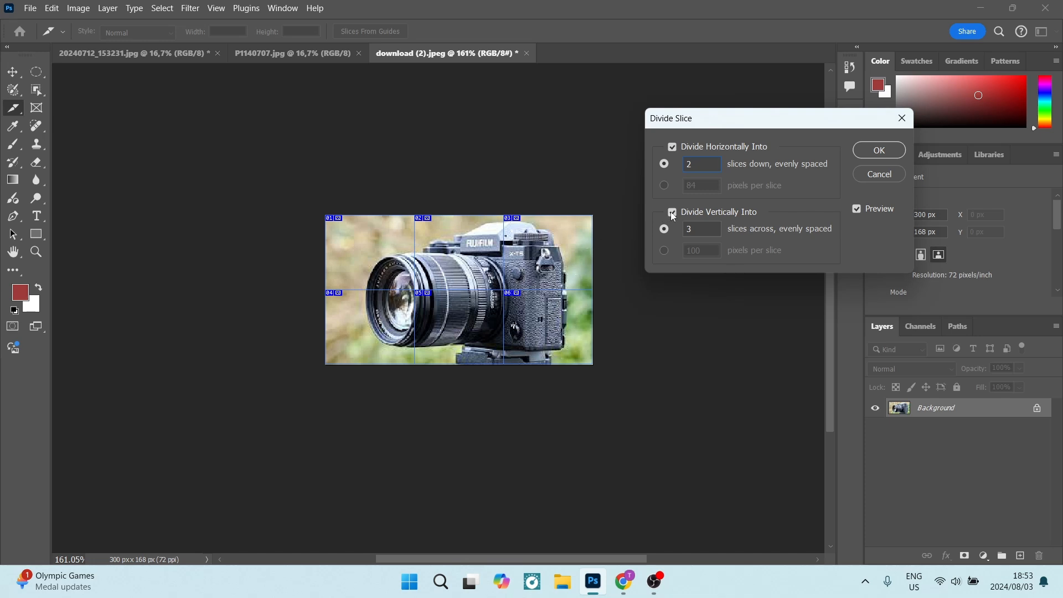
- Confirm the 2×3 grid and start Save for Web (Legacy) from the File menu
click(864, 153)
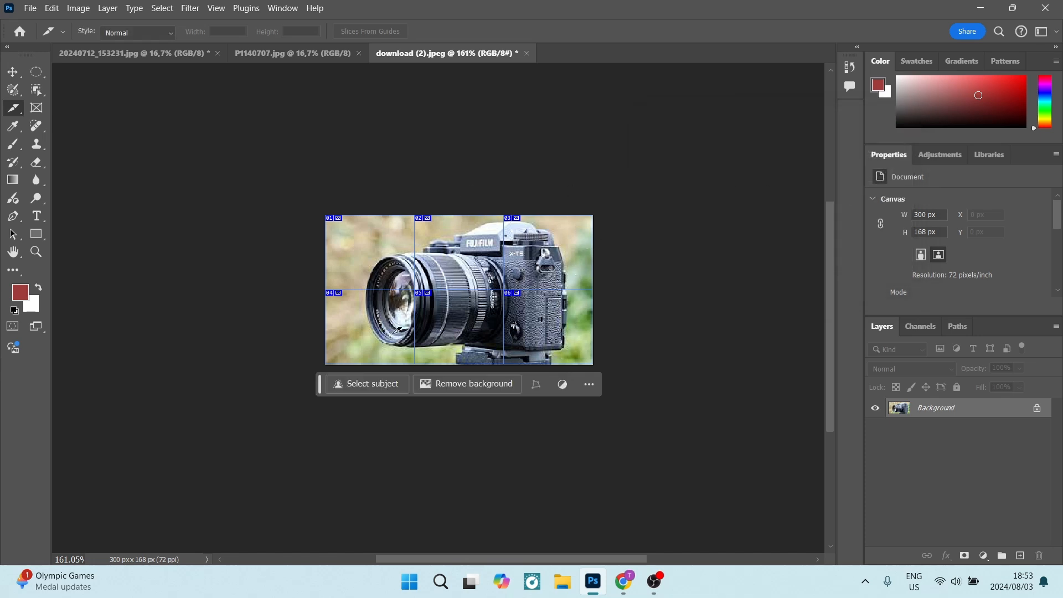
click(30, 10)
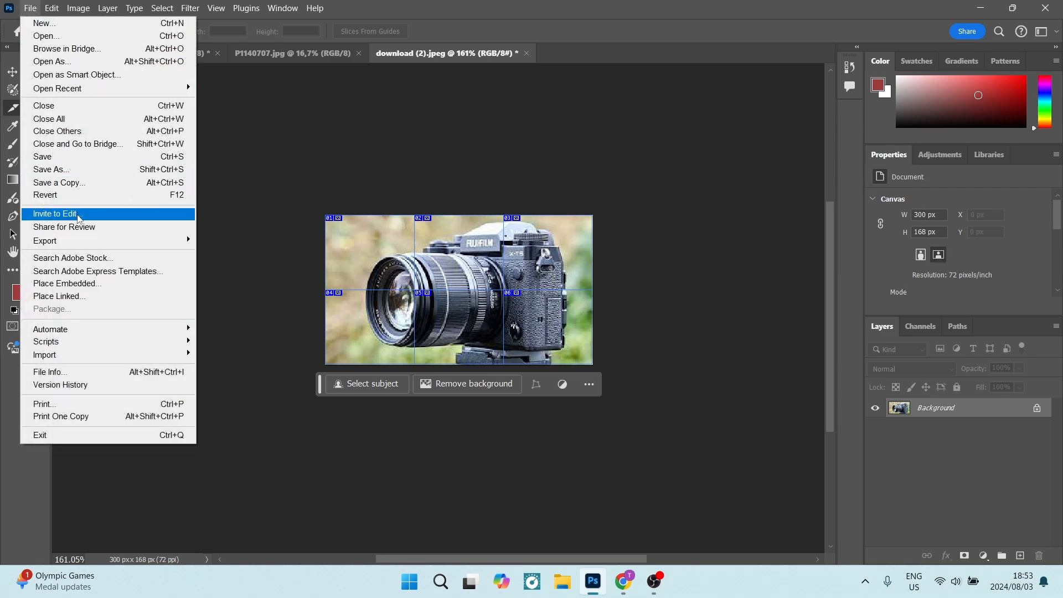
mouse_move(108, 240)
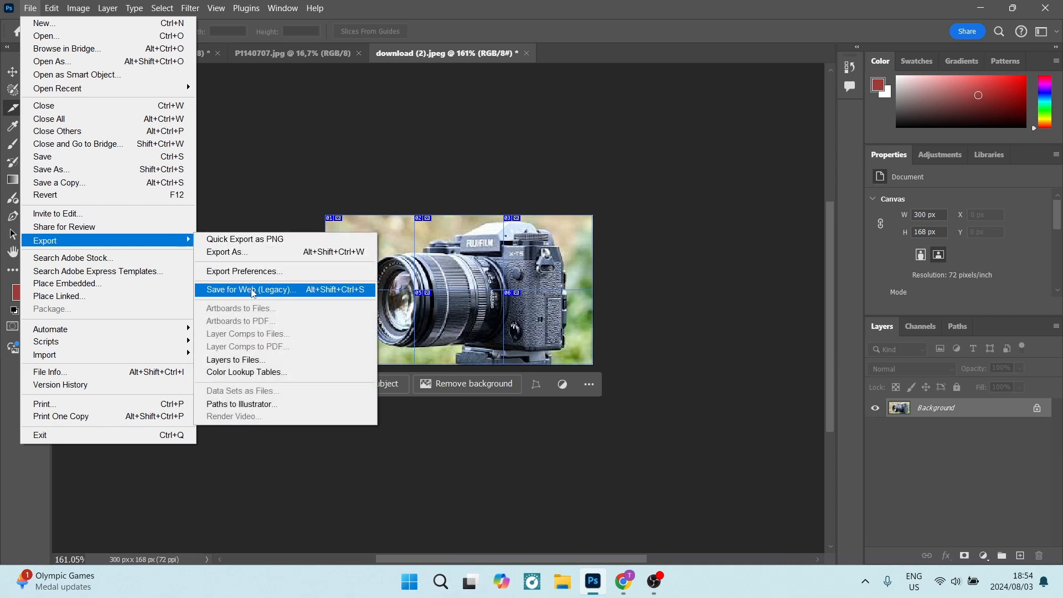
click(284, 291)
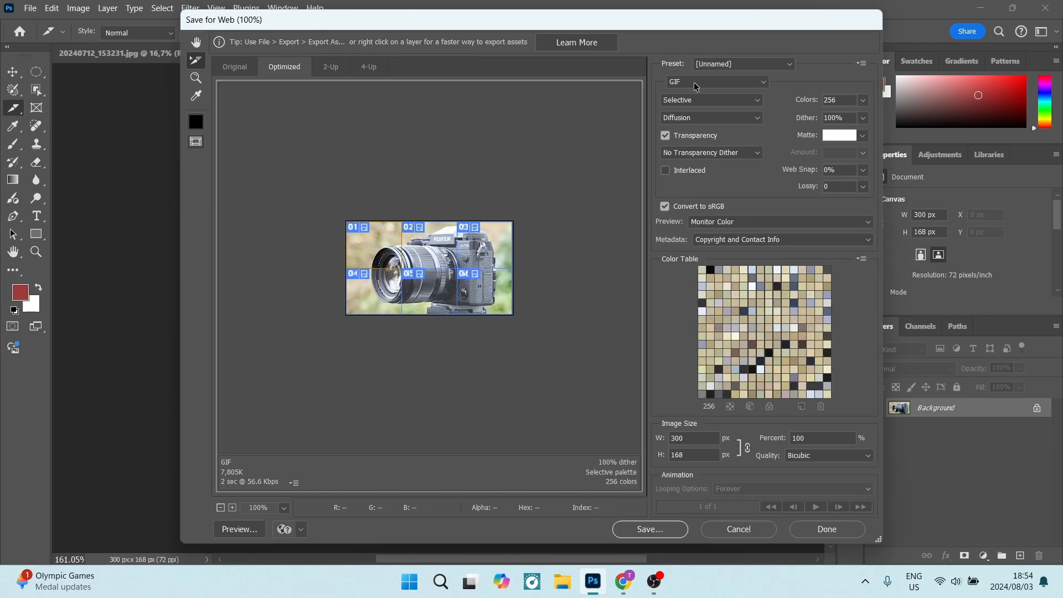
- Set the export format to JPEG High and proceed to saving the slices
click(758, 82)
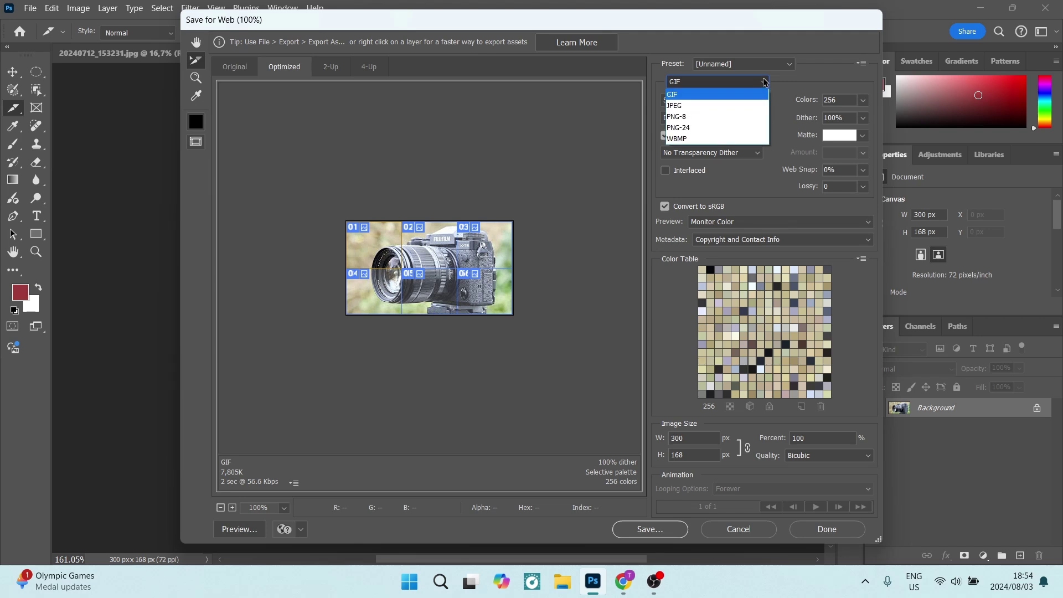
click(719, 106)
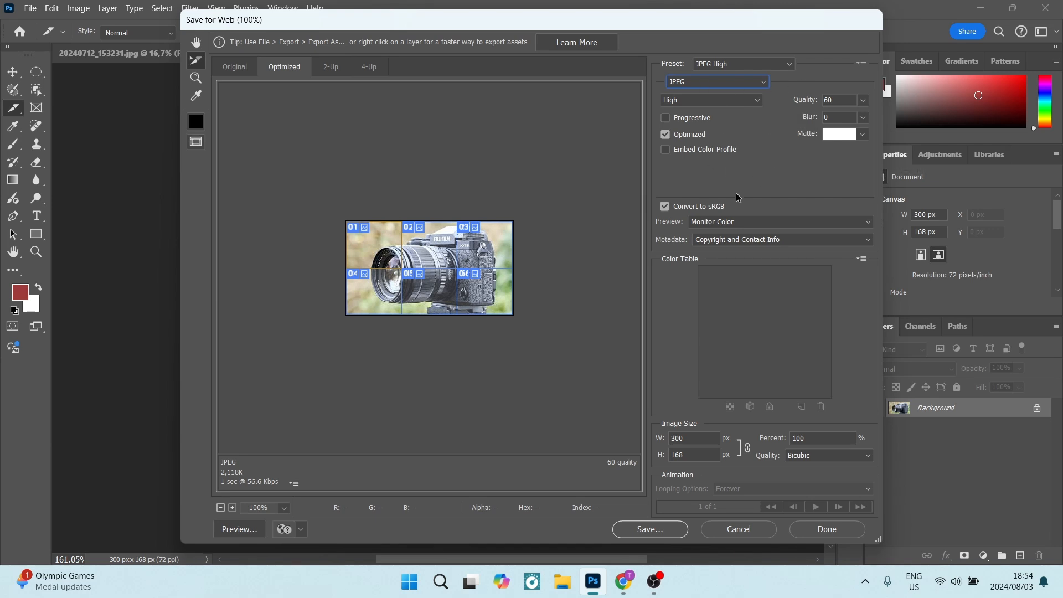
click(654, 530)
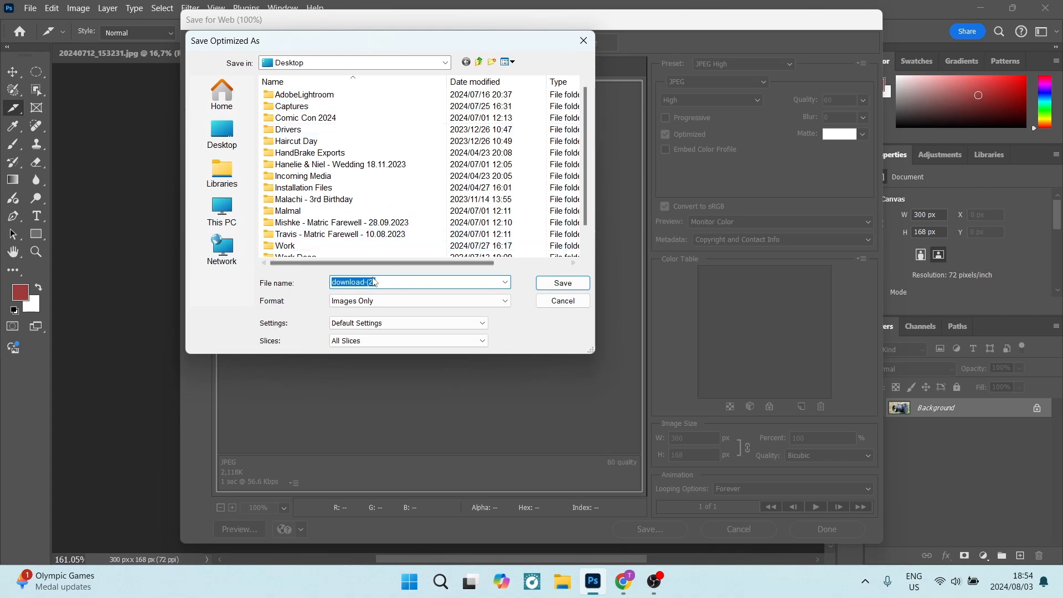
- Save All Slices with Default Settings as JPEG images to the Desktop
click(408, 323)
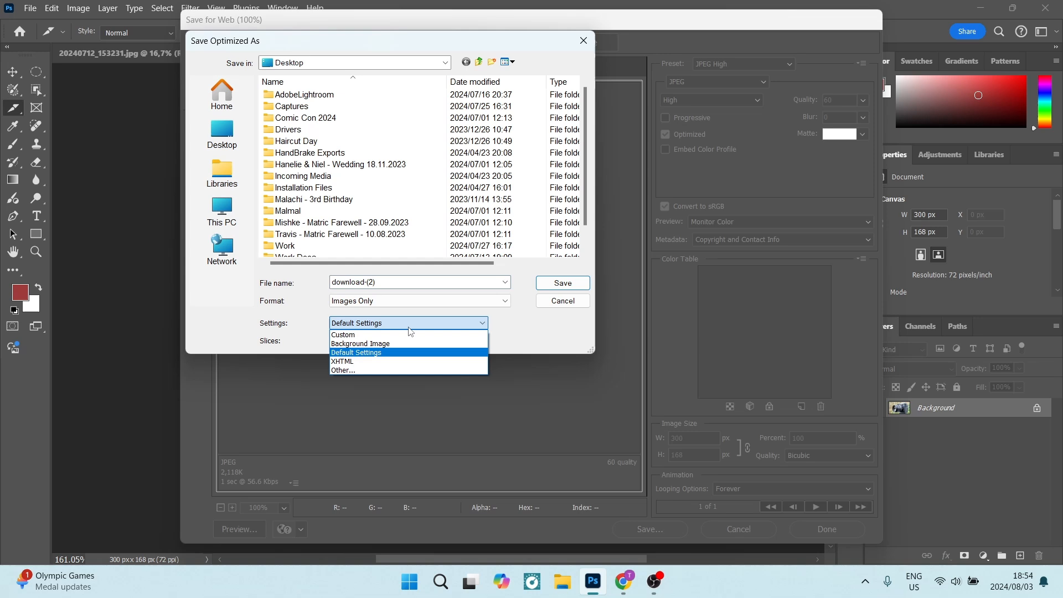
click(348, 343)
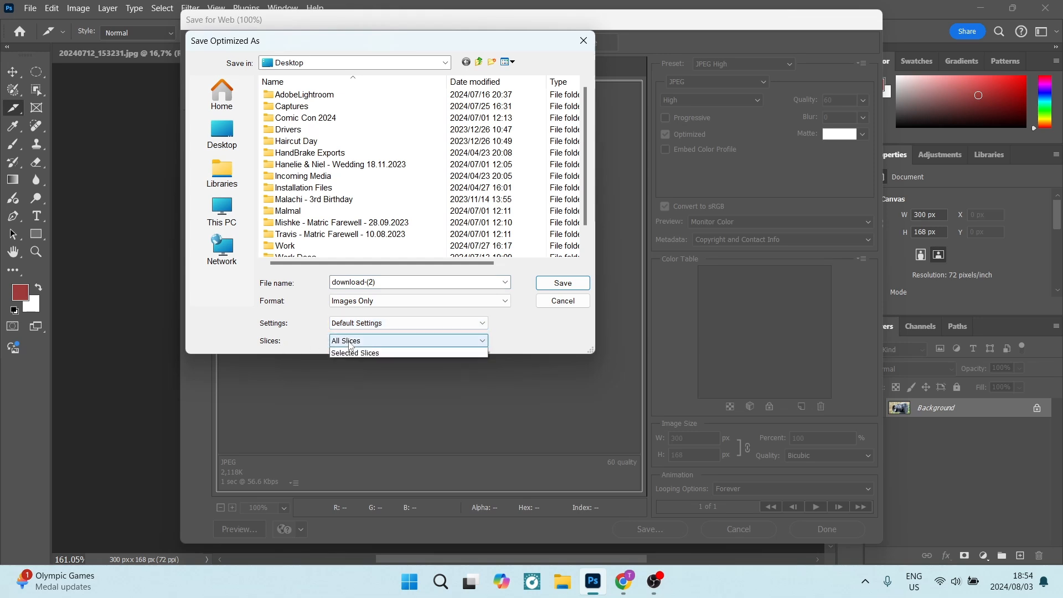
click(371, 356)
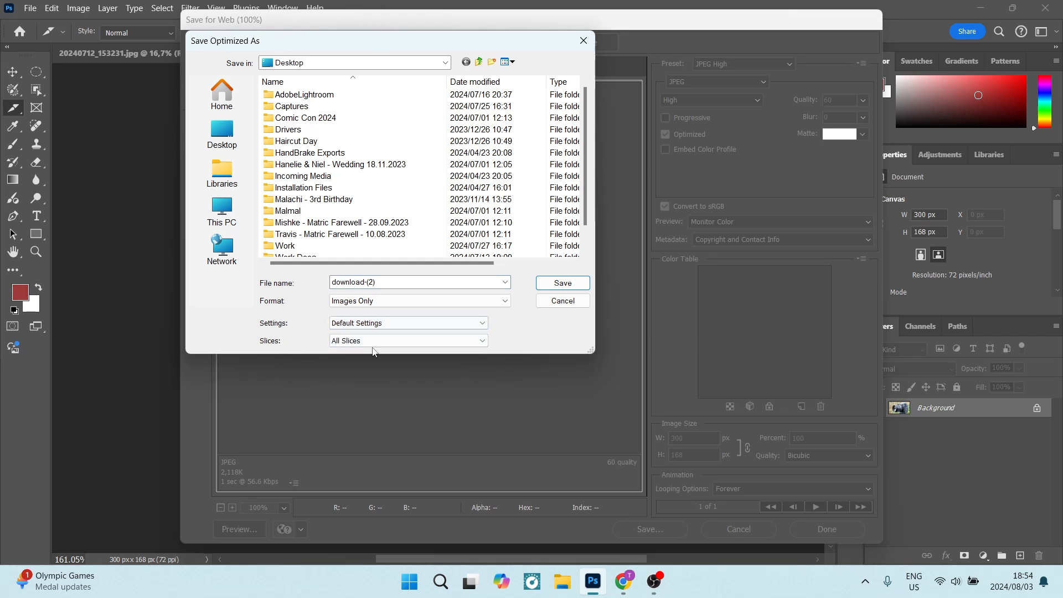
click(544, 284)
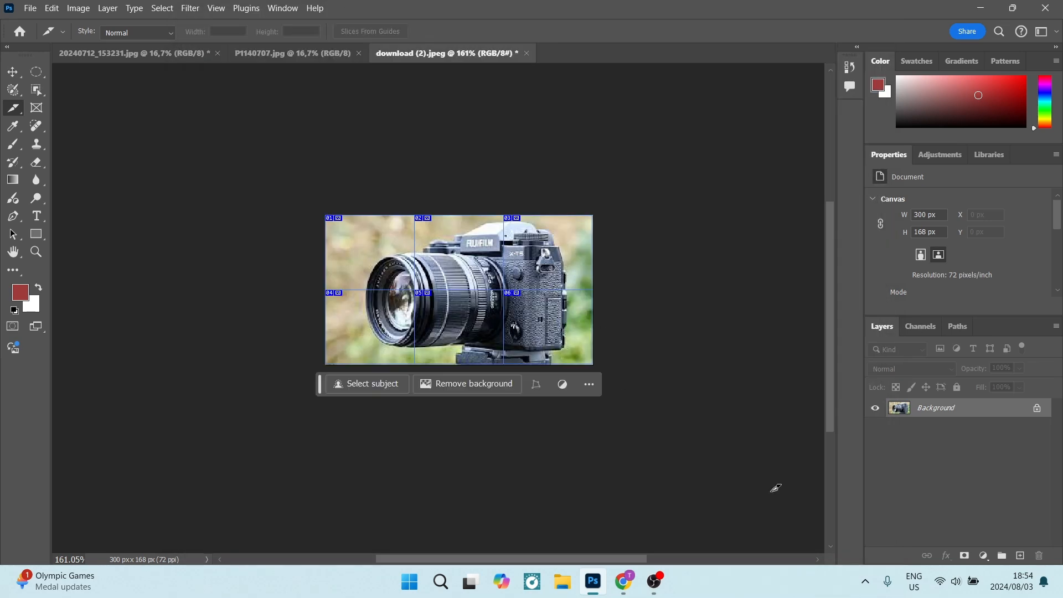
- Minimize Photoshop to reveal the desktop with the images folder
key(super+d)
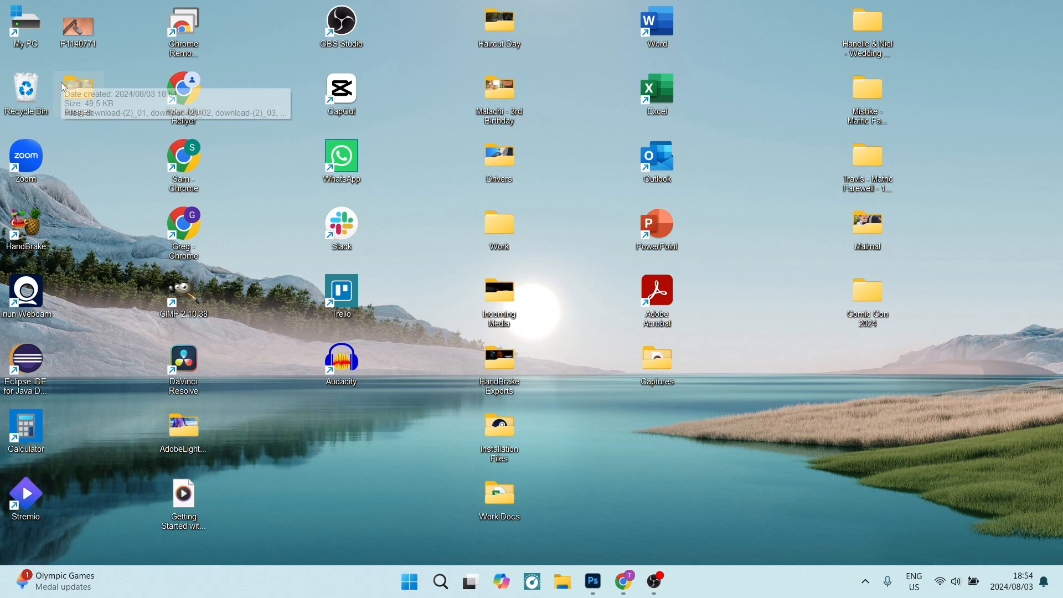